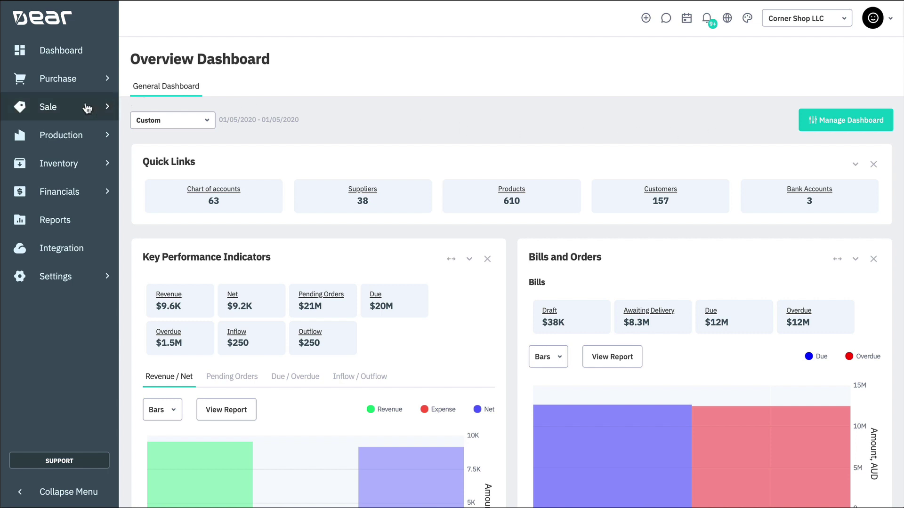
# Search the inventory products for "golf" and open the product Golf balls - white single.
pyautogui.click(84, 169)
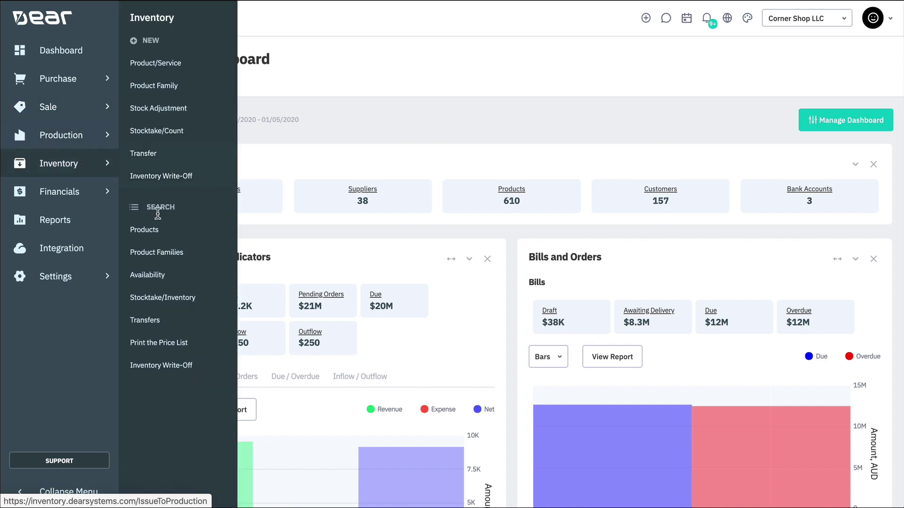
pyautogui.click(179, 229)
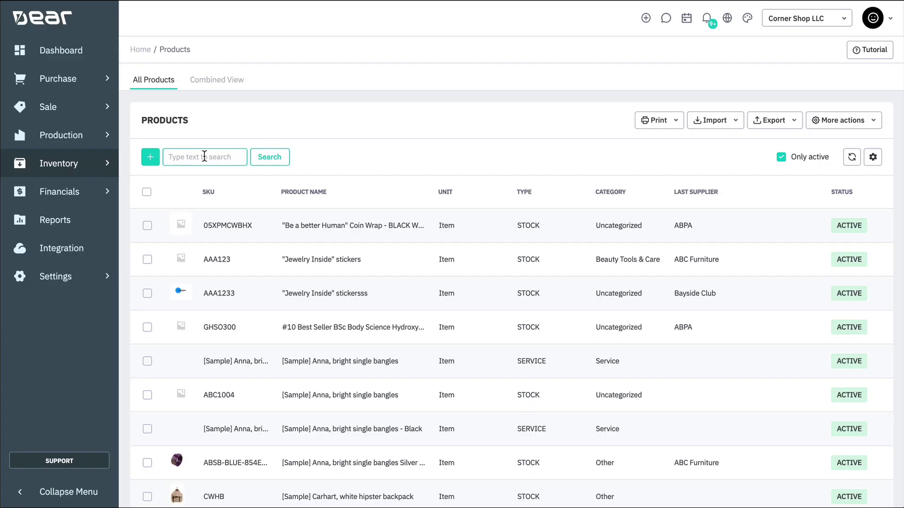
pyautogui.click(204, 157)
pyautogui.write('golf')
pyautogui.press('Return')
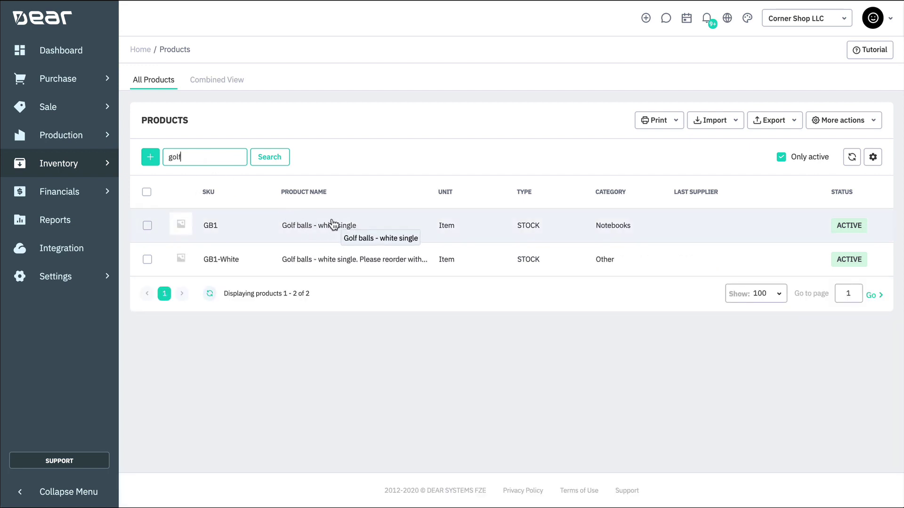
pyautogui.click(390, 228)
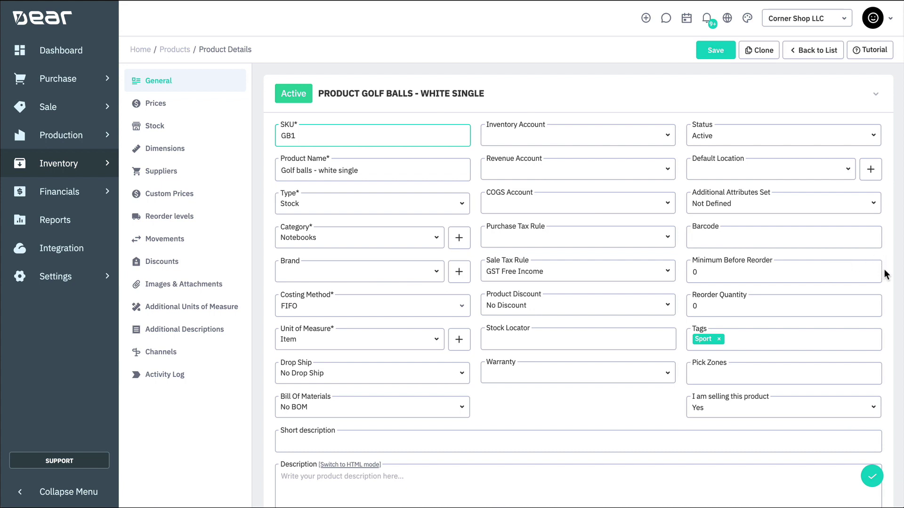
# Set the product's Minimum Before Reorder to 5000 and its Reorder Quantity to 15000.
pyautogui.click(819, 269)
pyautogui.write('5000')
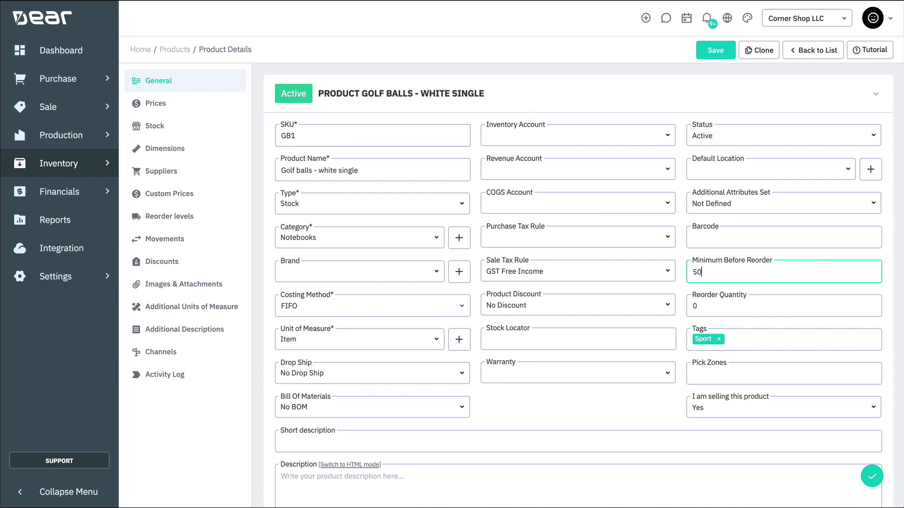
pyautogui.click(809, 306)
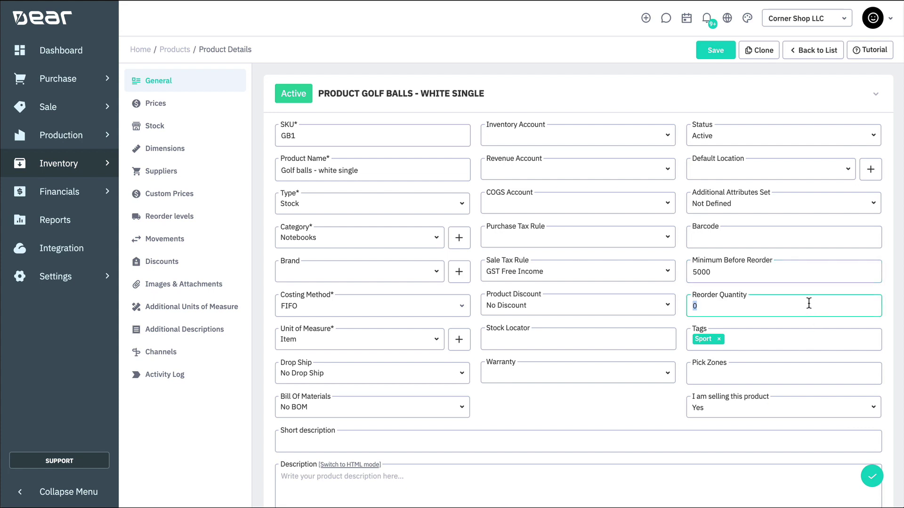
pyautogui.write('15000')
pyautogui.click(652, 408)
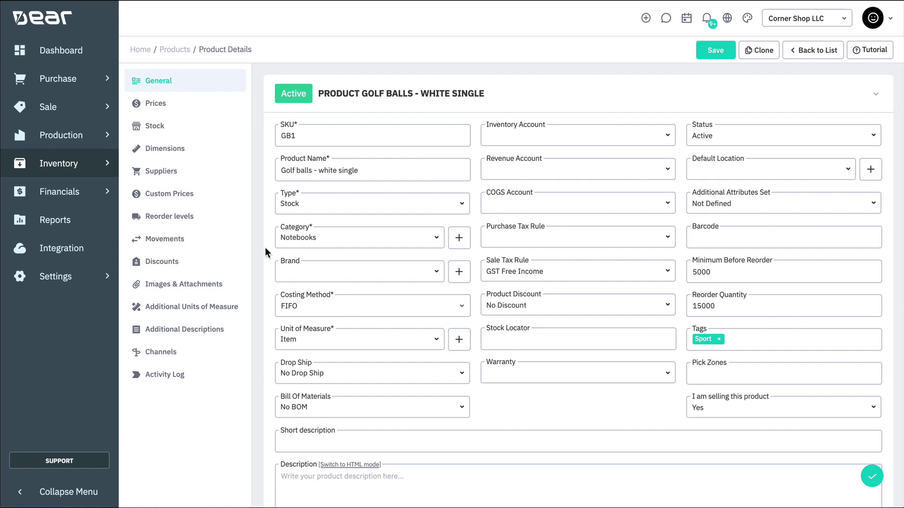
# Add Big Supplier Company as a supplier of the golf balls with a fixed price of 30.
pyautogui.click(192, 179)
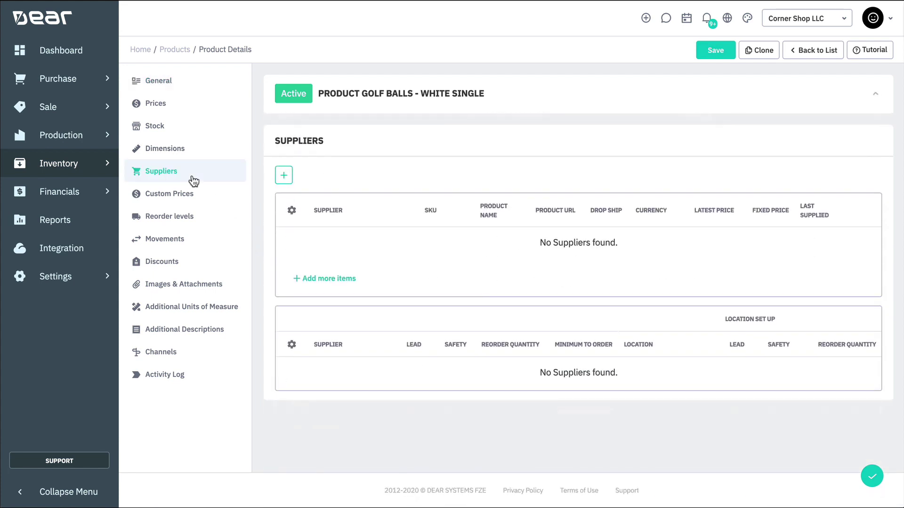
pyautogui.click(284, 175)
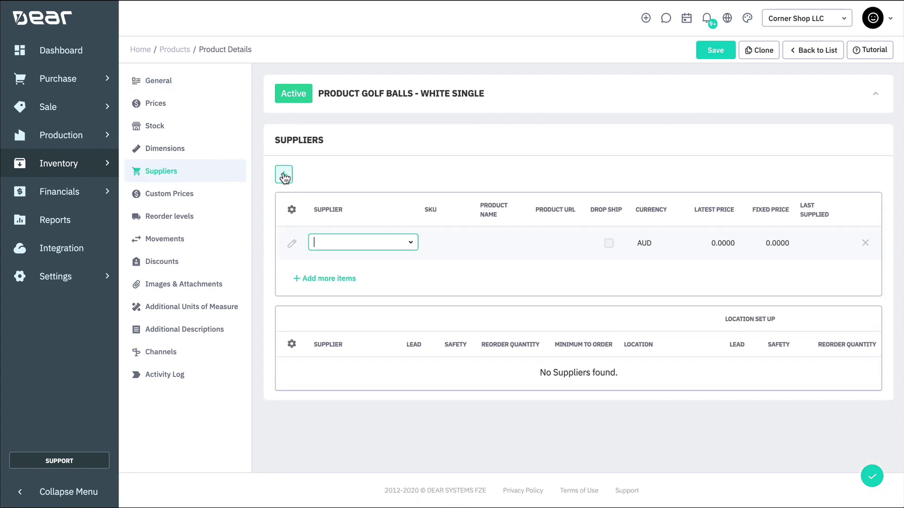
pyautogui.click(412, 245)
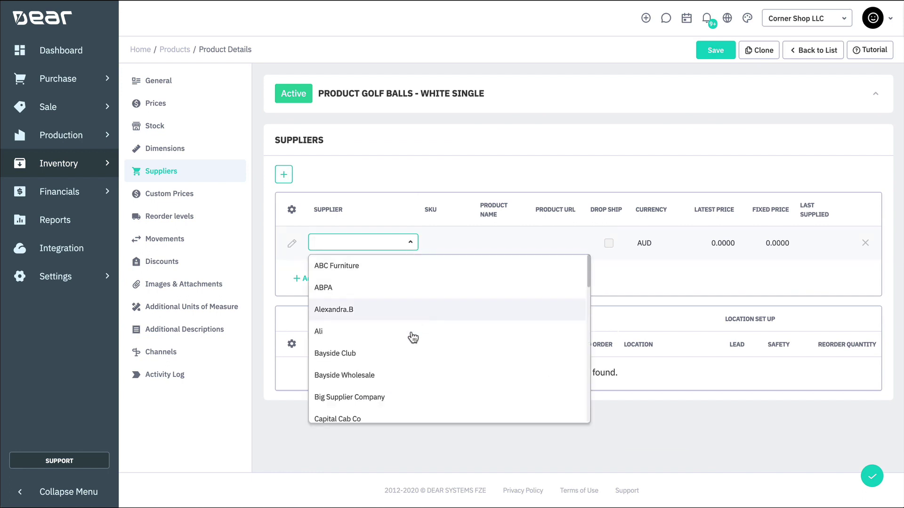
pyautogui.click(389, 398)
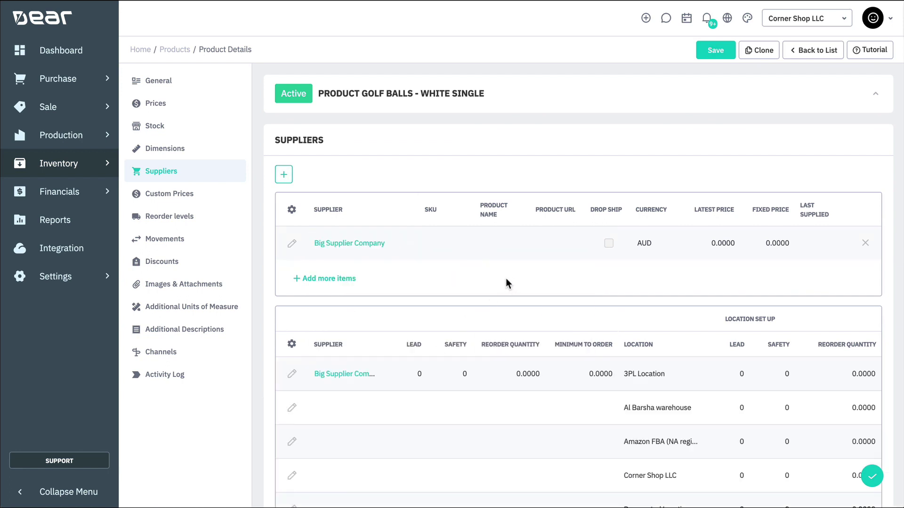
pyautogui.click(769, 243)
pyautogui.write('30')
pyautogui.click(701, 166)
# Add Corner Shop LLC and 3PL Location to the product's location-specific reorder levels.
pyautogui.click(202, 224)
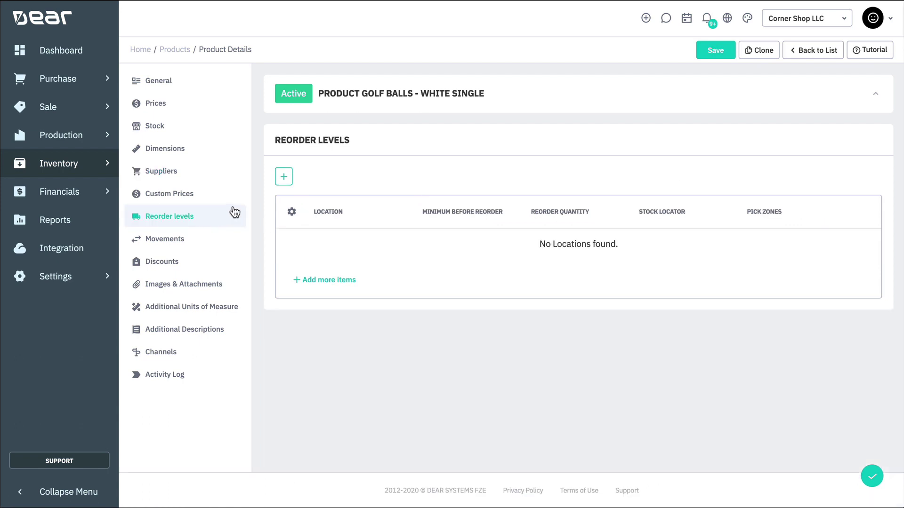
pyautogui.click(283, 177)
pyautogui.click(410, 252)
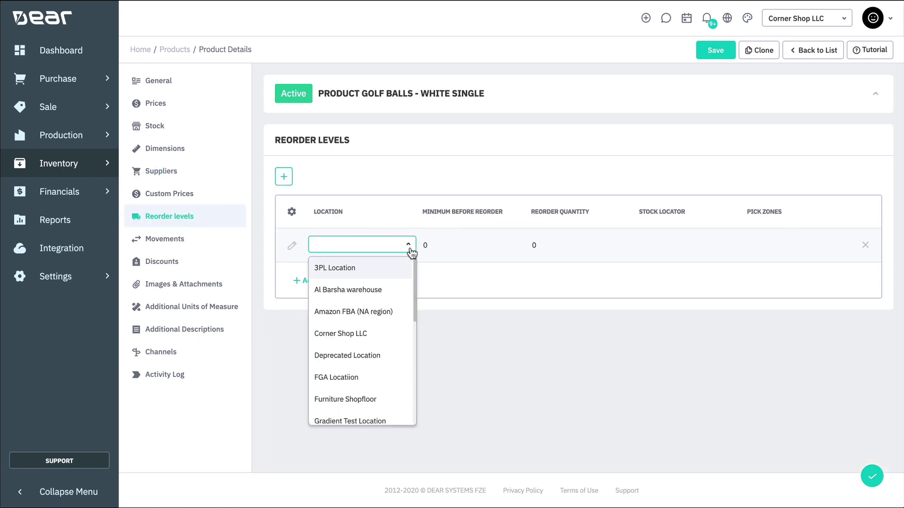
pyautogui.click(372, 336)
pyautogui.click(409, 278)
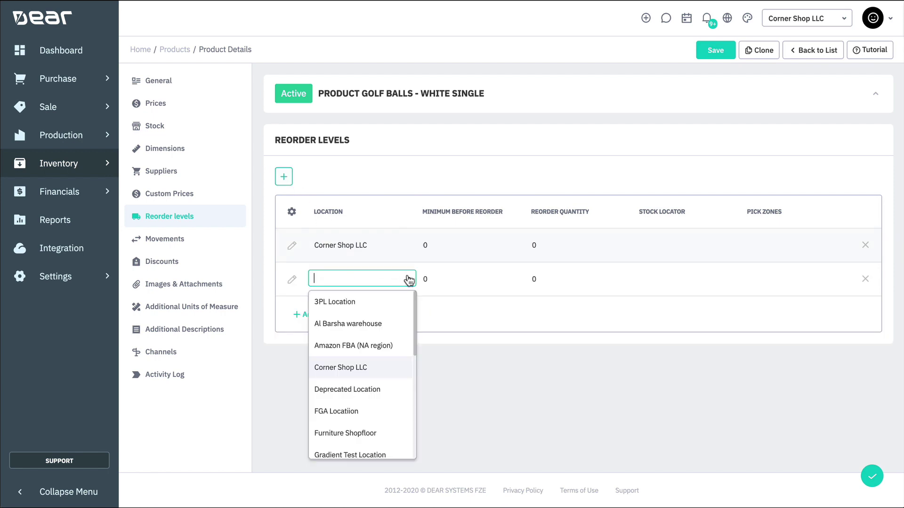
pyautogui.click(405, 297)
pyautogui.click(454, 324)
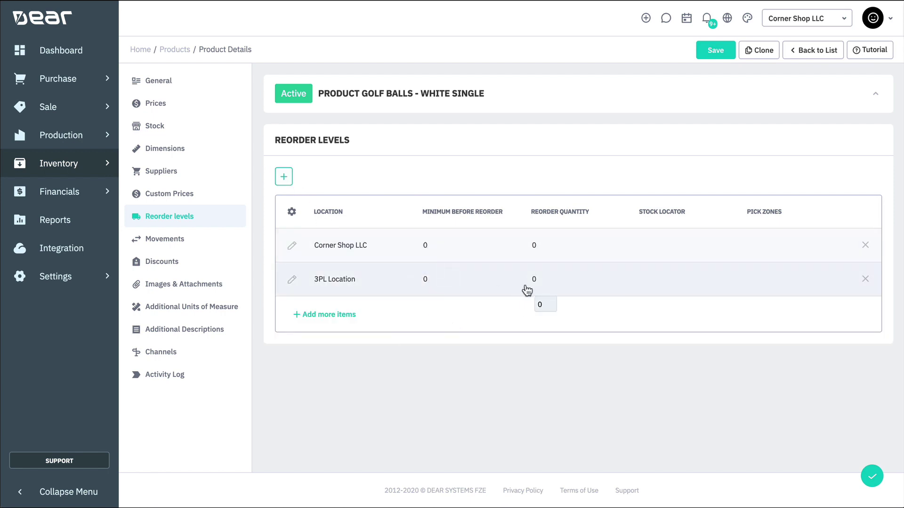
# Set minimum before reorder and reorder quantity to 5000 and 15000 for Corner Shop LLC, and to 750 and 1000 for 3PL Location.
pyautogui.click(429, 246)
pyautogui.write('5000')
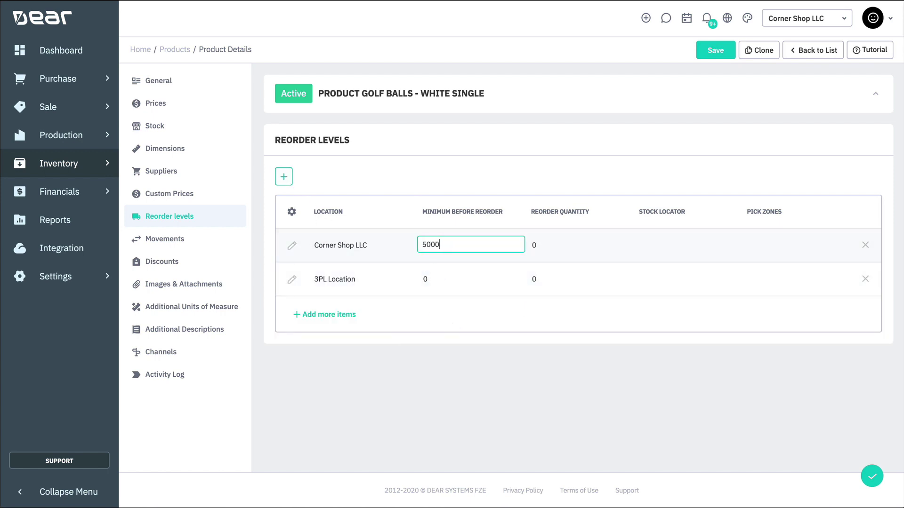
pyautogui.click(542, 250)
pyautogui.write('15000')
pyautogui.click(435, 282)
pyautogui.write('750')
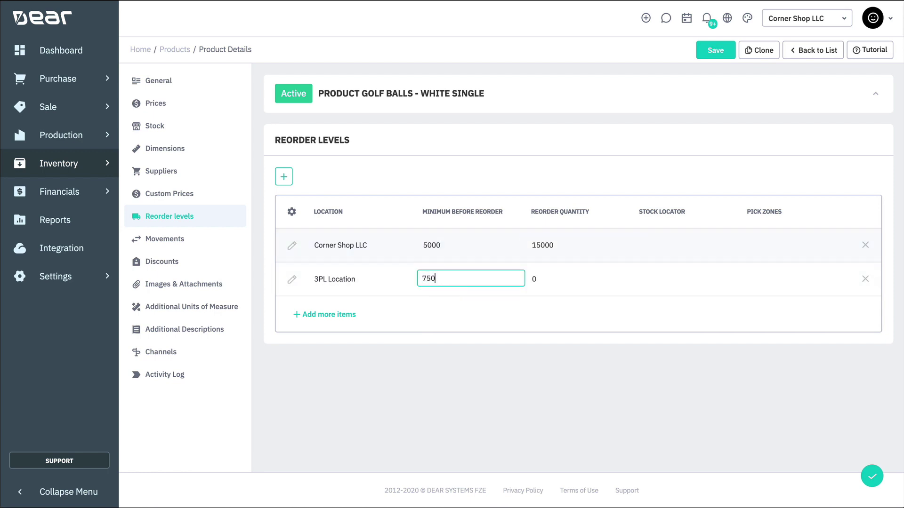
pyautogui.click(545, 282)
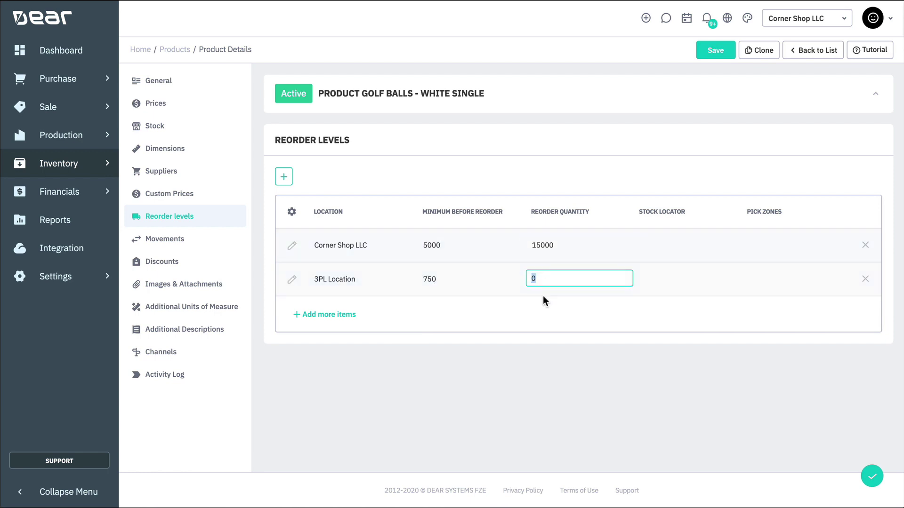
pyautogui.write('1000')
pyautogui.click(549, 337)
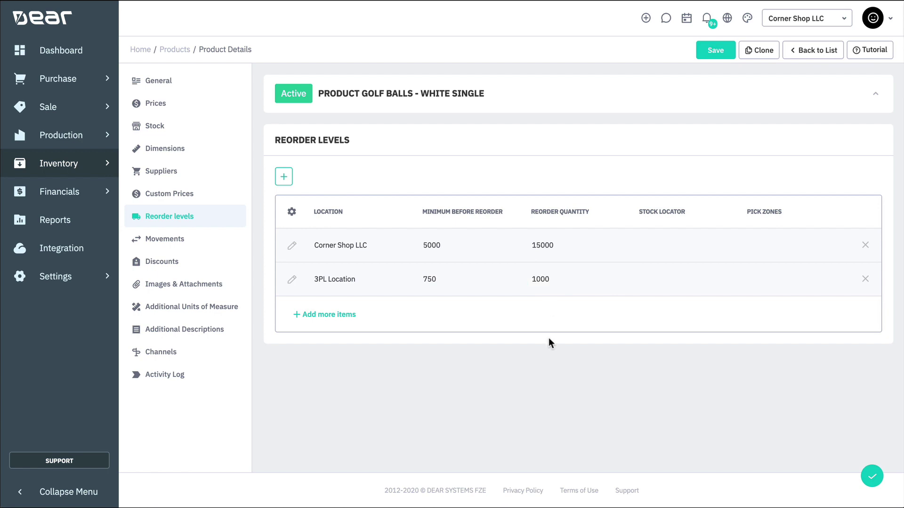
# Remove the 3PL Location and Corner Shop LLC reorder levels and save the product.
pyautogui.click(865, 279)
pyautogui.click(866, 245)
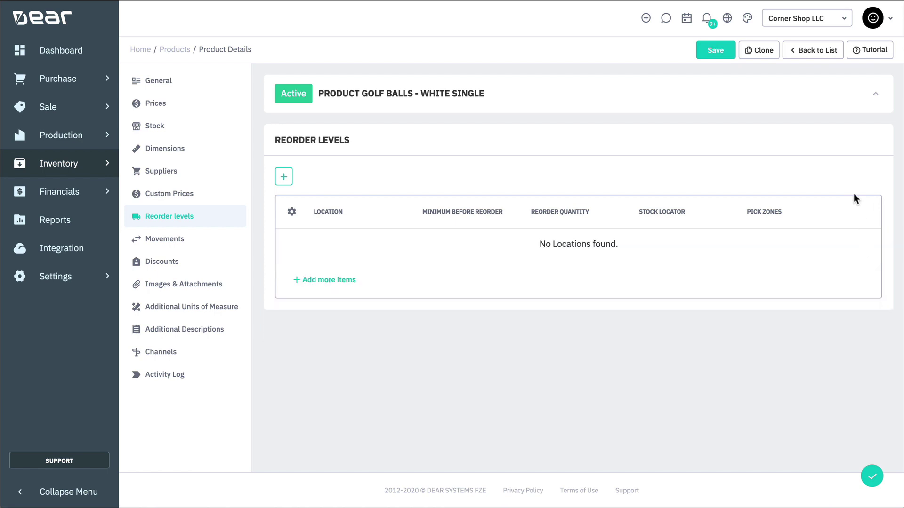
pyautogui.click(710, 56)
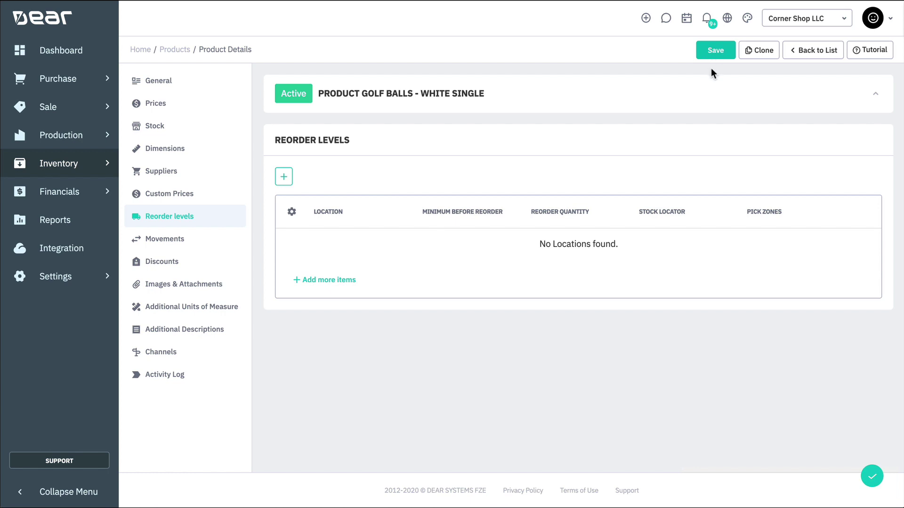
# In the purchase process customisation settings, specify Minimum Before Reorder for Product and save the settings.
pyautogui.click(70, 284)
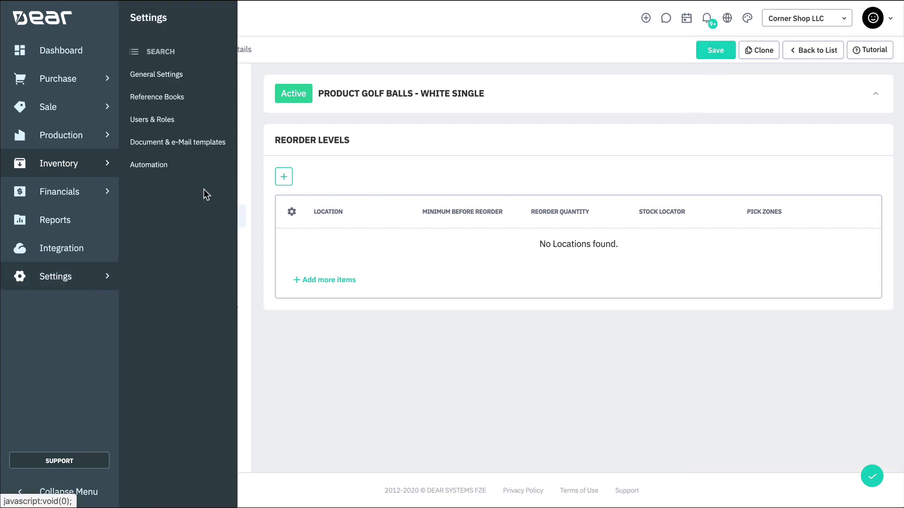
pyautogui.click(216, 80)
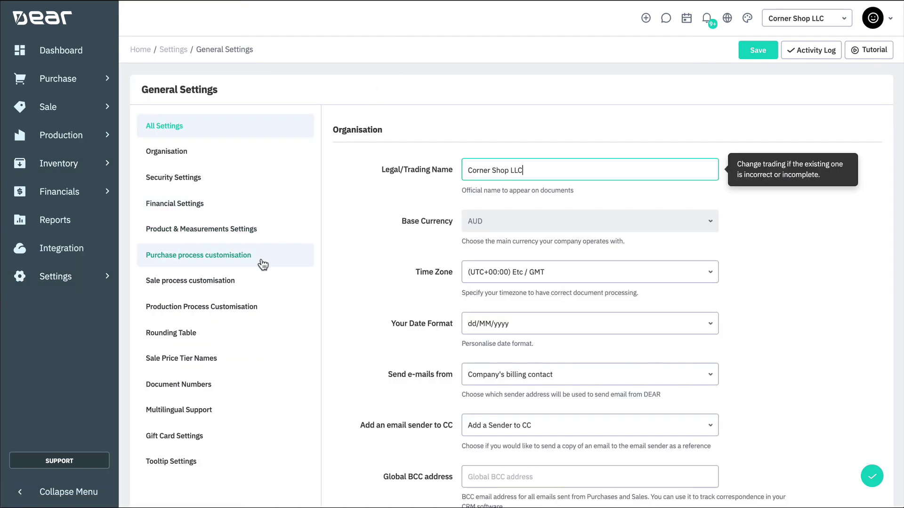
pyautogui.click(263, 257)
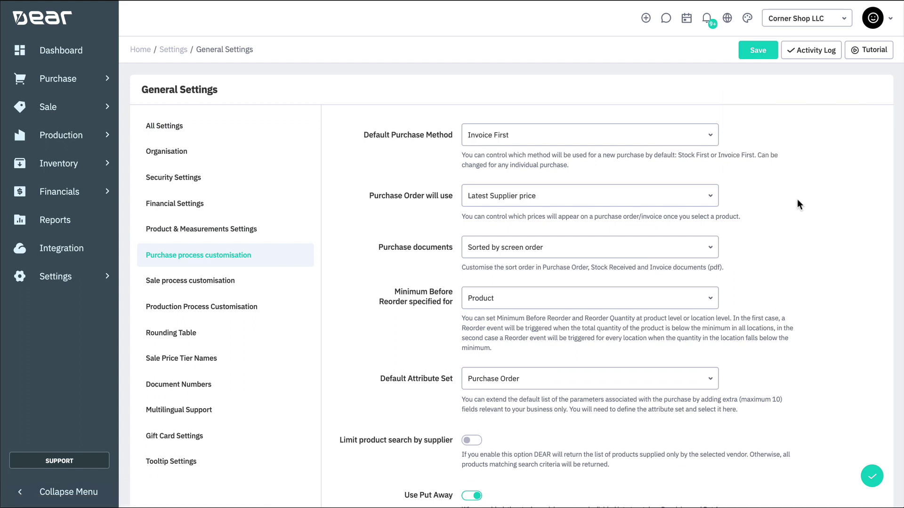
pyautogui.click(708, 300)
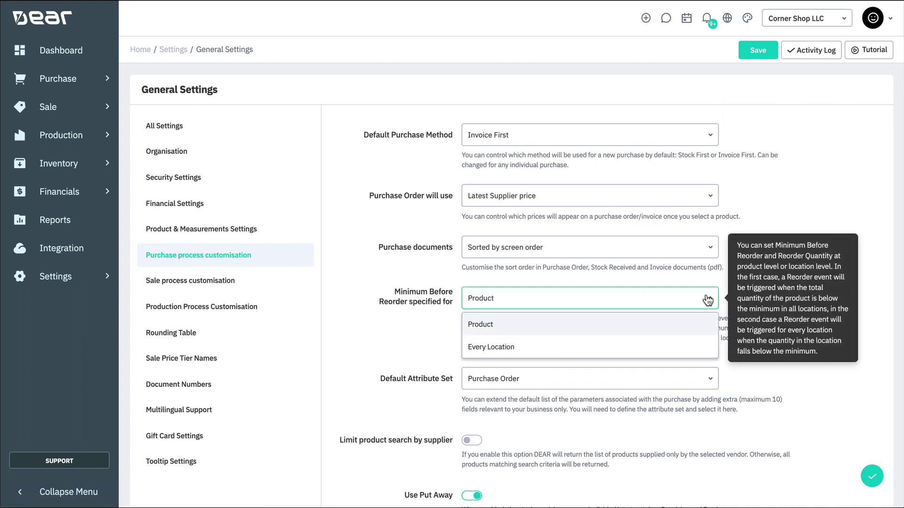
pyautogui.click(700, 329)
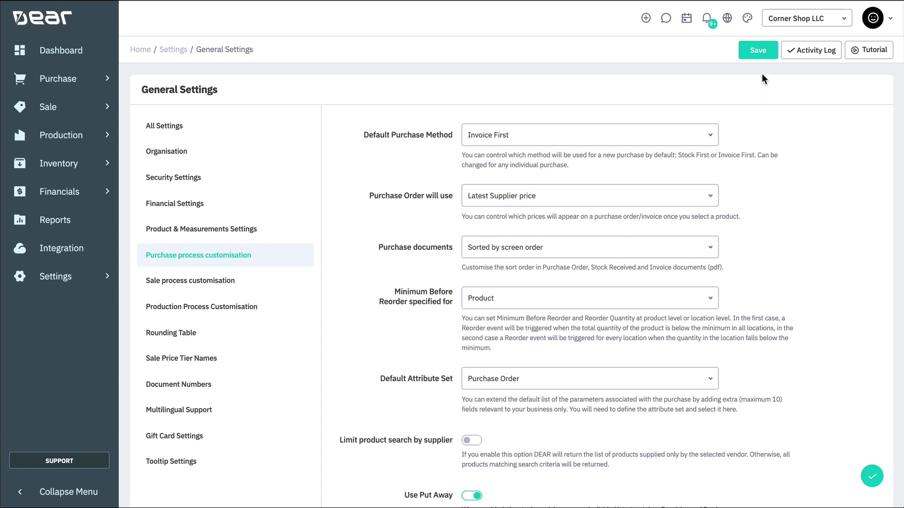
pyautogui.click(760, 51)
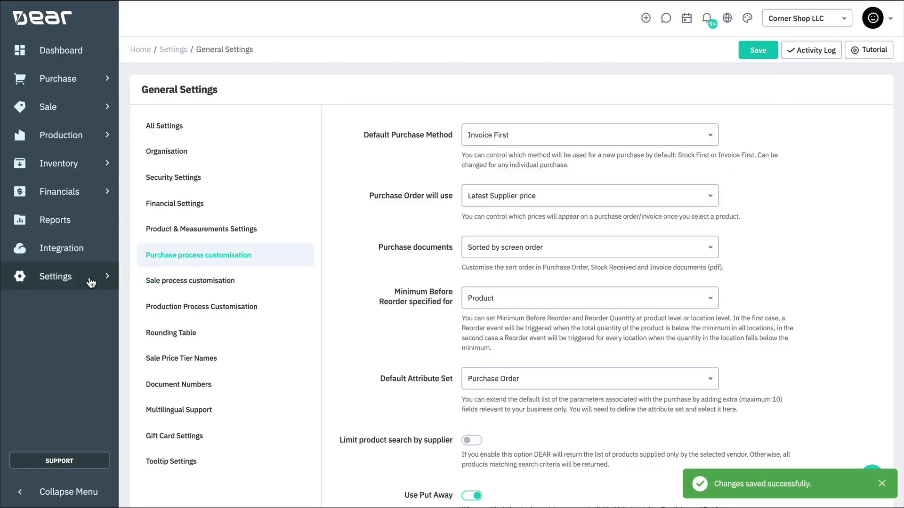
# In the Locations & Bins reference book, disable Allow to Reorder Stock Level for 3PL Location, Al Barsha warehouse and Amazon FBA (NA region), and save.
pyautogui.click(90, 282)
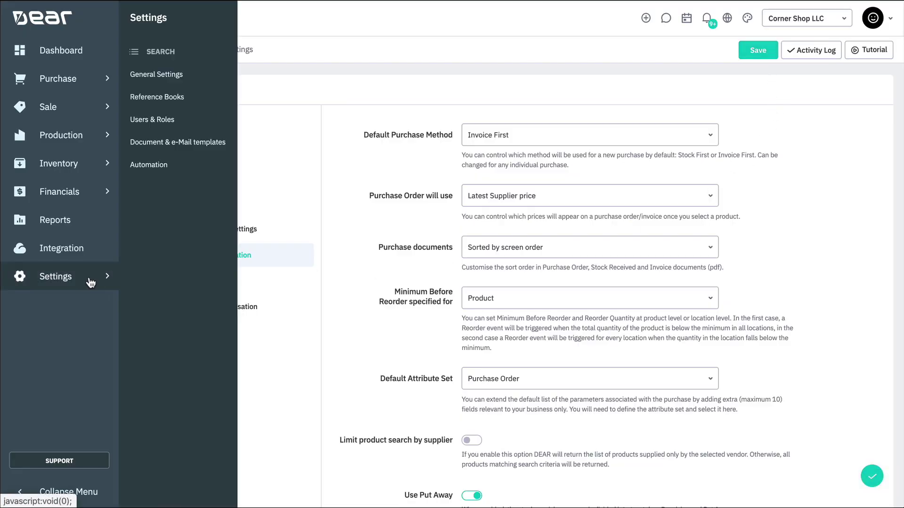
pyautogui.click(203, 101)
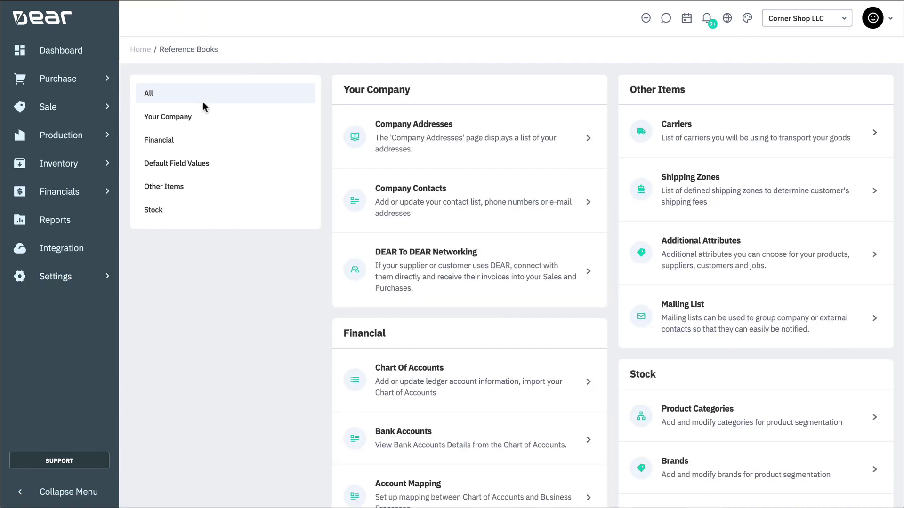
pyautogui.scroll(-5, 690, 325)
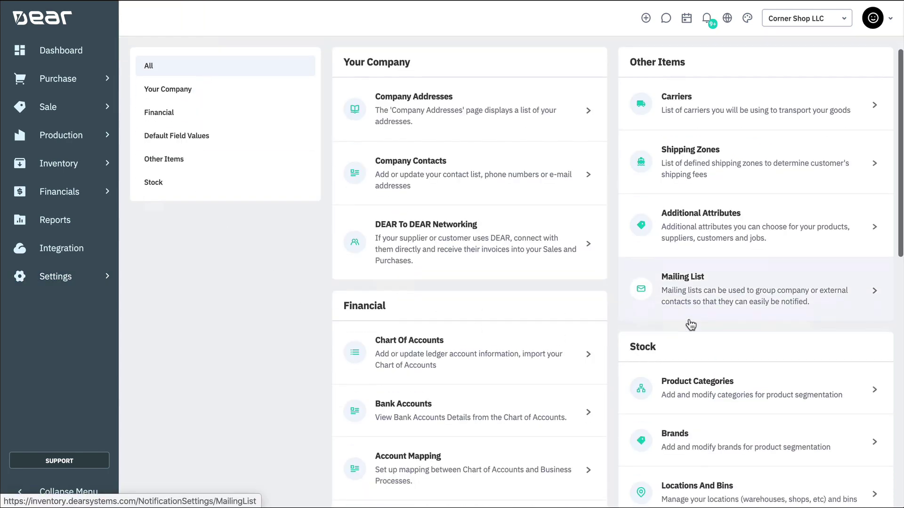
pyautogui.click(642, 287)
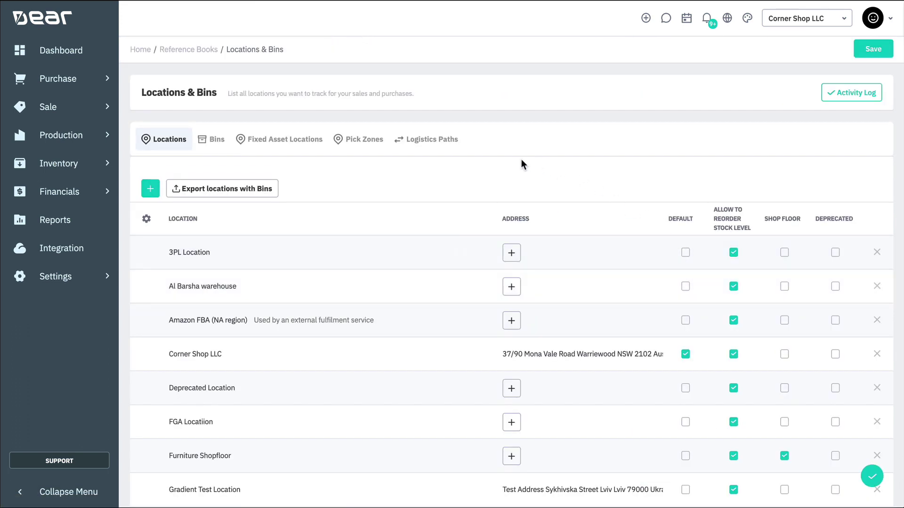
pyautogui.click(732, 288)
pyautogui.click(733, 254)
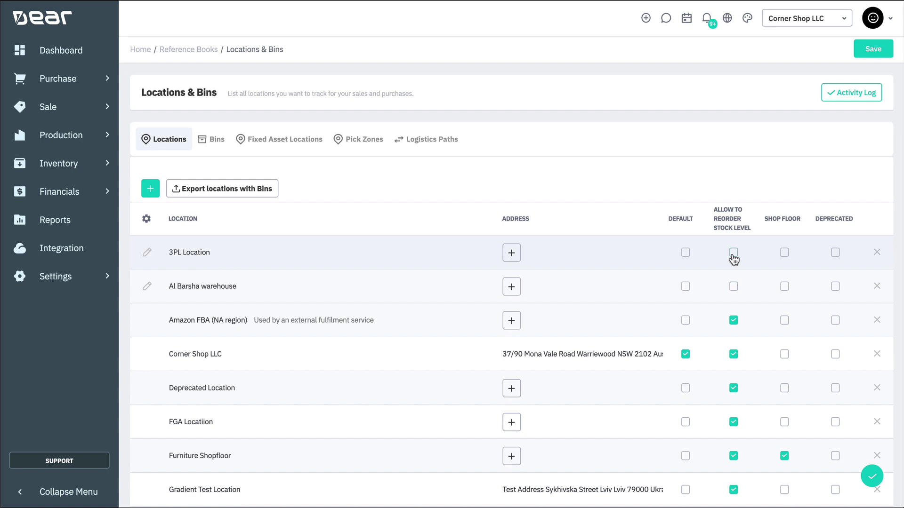
pyautogui.click(733, 322)
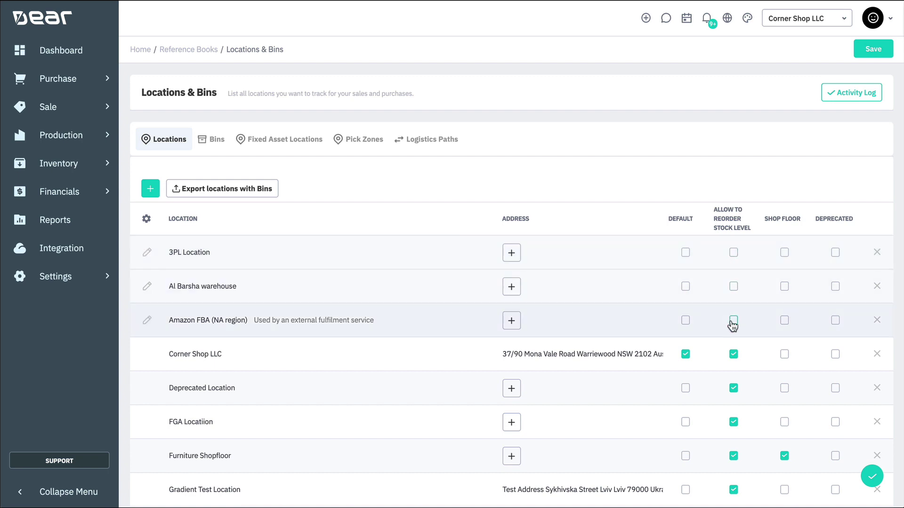
pyautogui.click(871, 478)
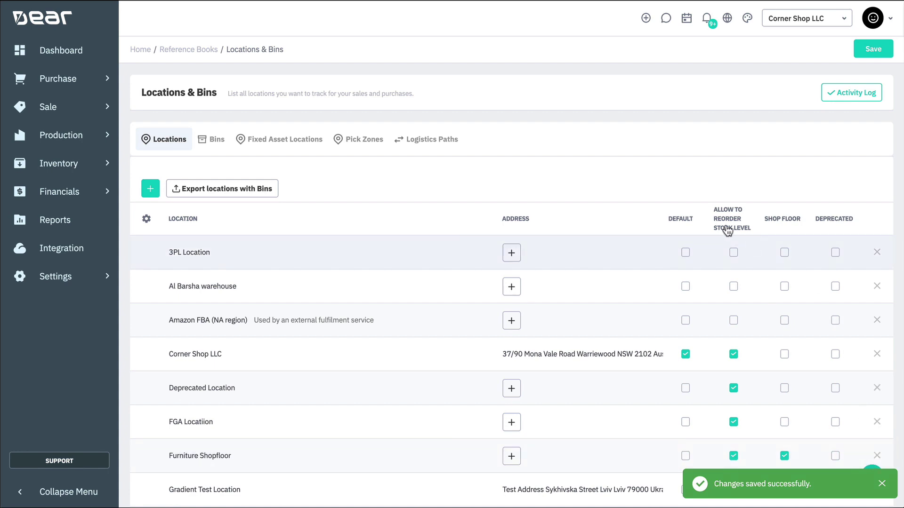
# Open the purchase reorder page and list the products due for reorder from all suppliers.
pyautogui.click(91, 84)
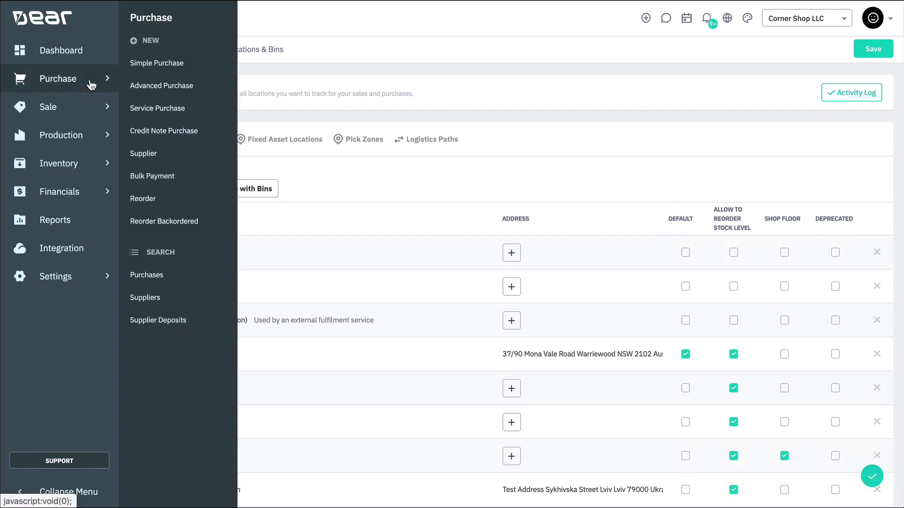
pyautogui.click(206, 202)
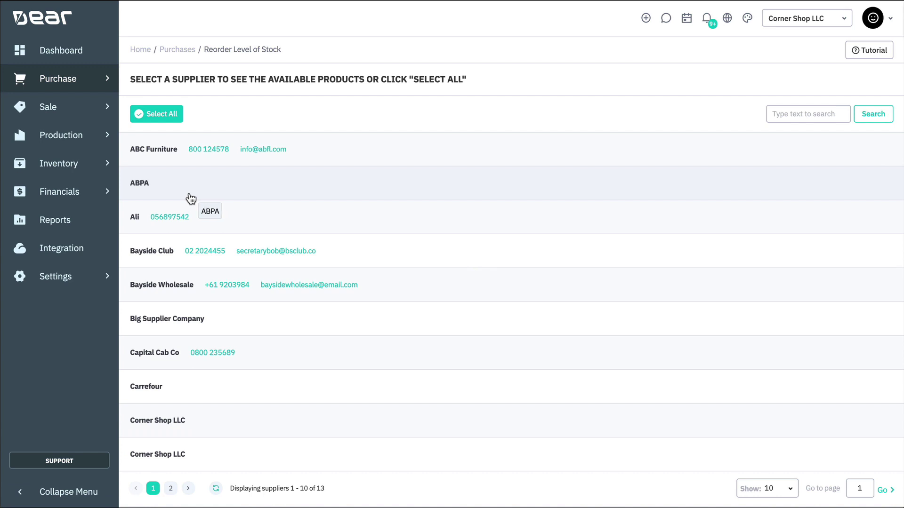
pyautogui.click(169, 121)
pyautogui.scroll(-4, 394, 280)
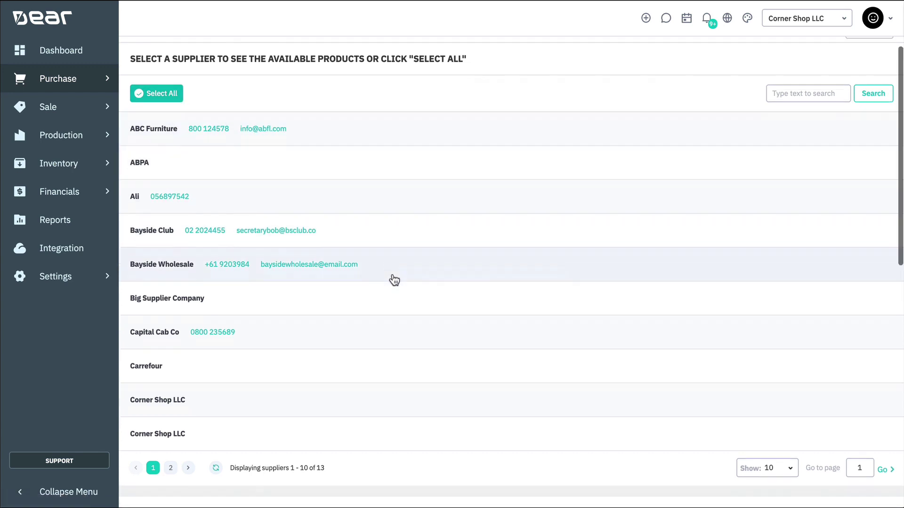
pyautogui.scroll(-5, 393, 281)
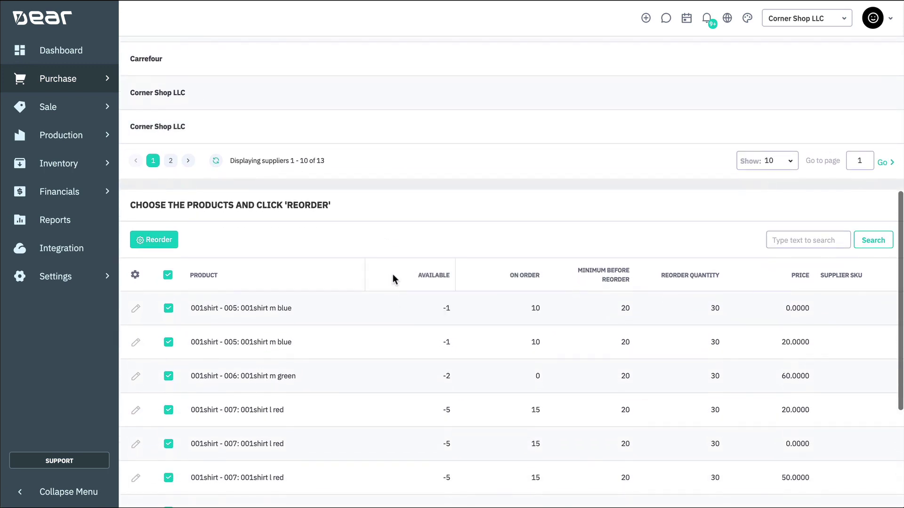
pyautogui.scroll(-1, 392, 274)
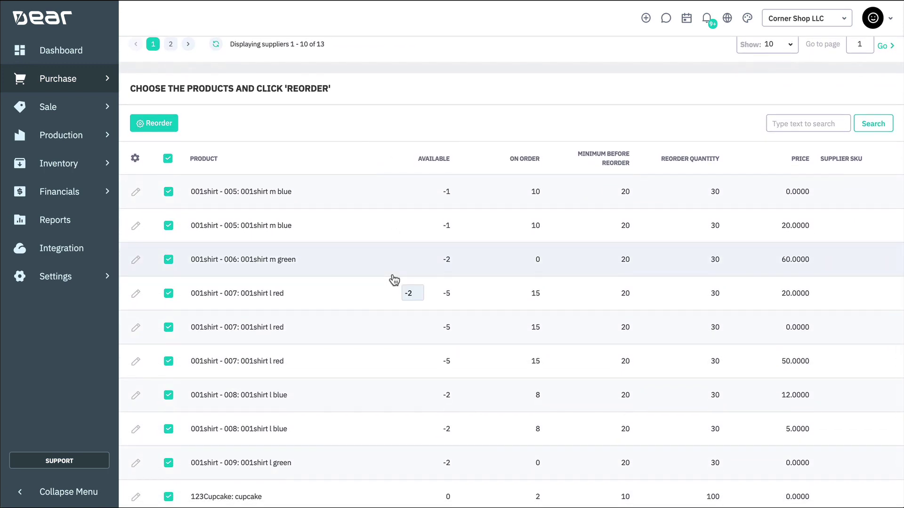
pyautogui.scroll(7, 394, 280)
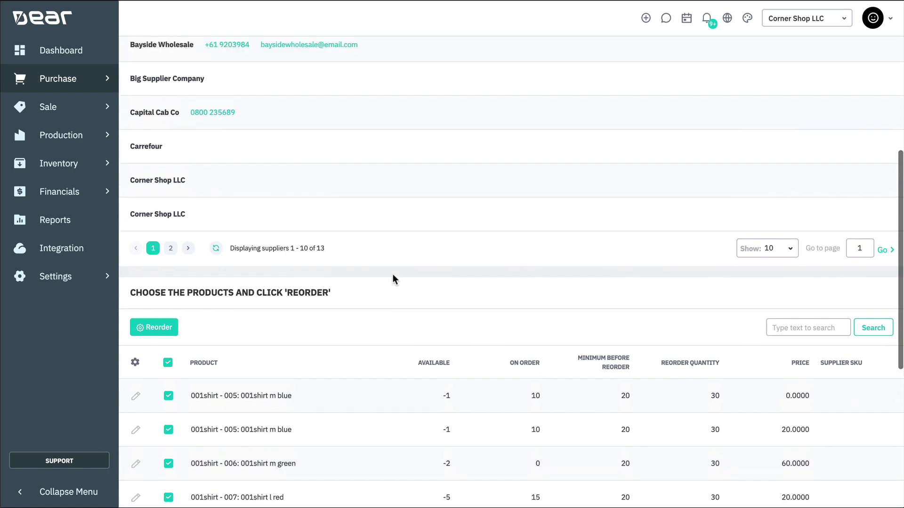
pyautogui.scroll(2, 394, 282)
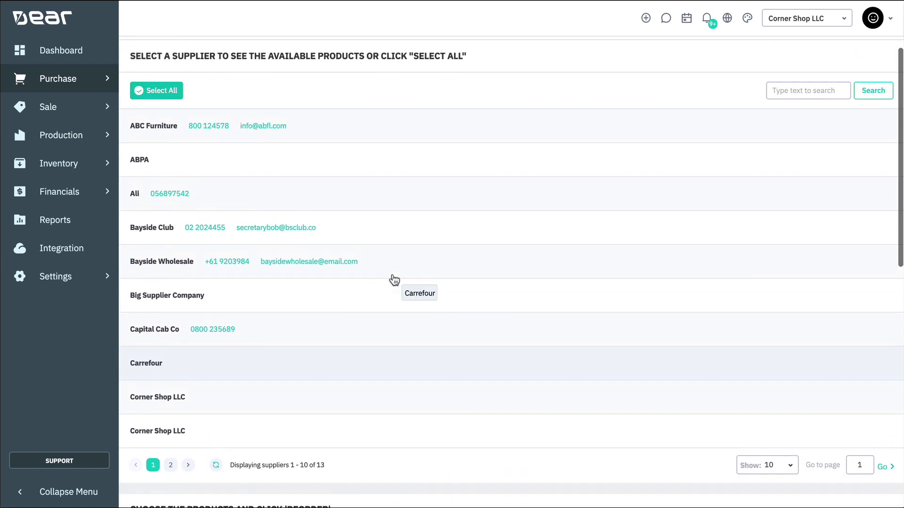
# Select Big Supplier Company and set the white single golf balls' reorder quantity to 17500 and price to 0.5.
pyautogui.moveTo(386, 295); pyautogui.dragTo(390, 344)
pyautogui.scroll(-5, 389, 337)
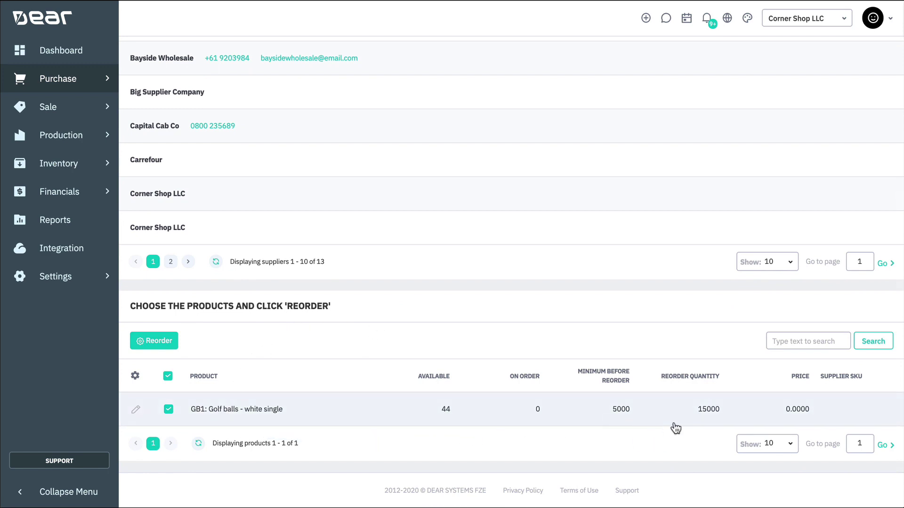
pyautogui.click(704, 411)
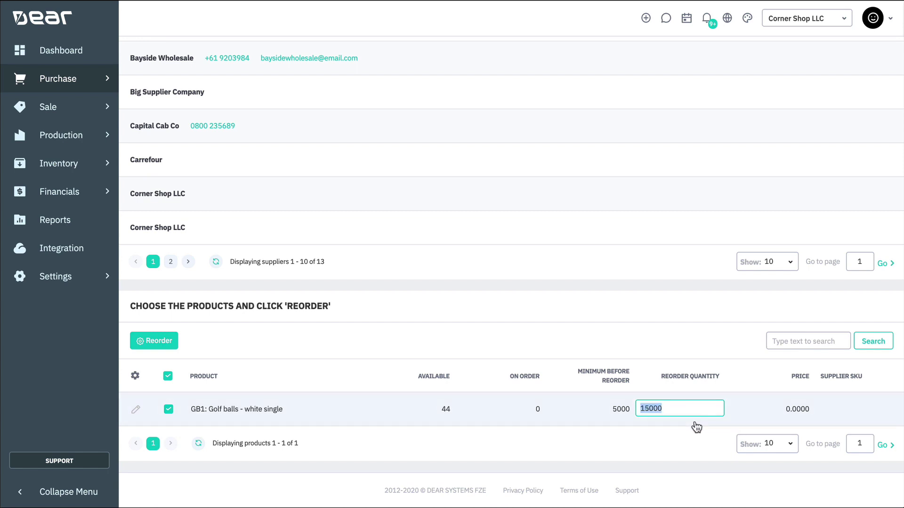
pyautogui.write('17500')
pyautogui.click(609, 346)
pyautogui.click(789, 406)
pyautogui.write('.')
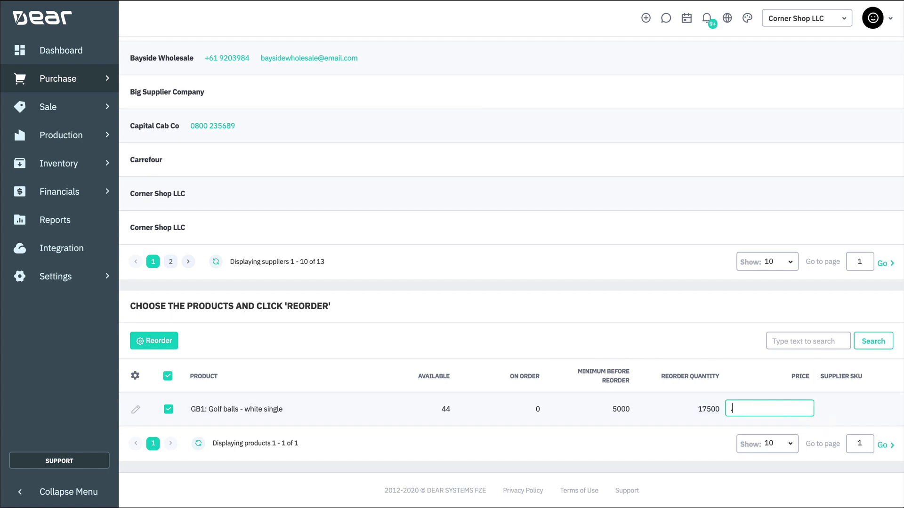
pyautogui.write('5')
pyautogui.click(709, 332)
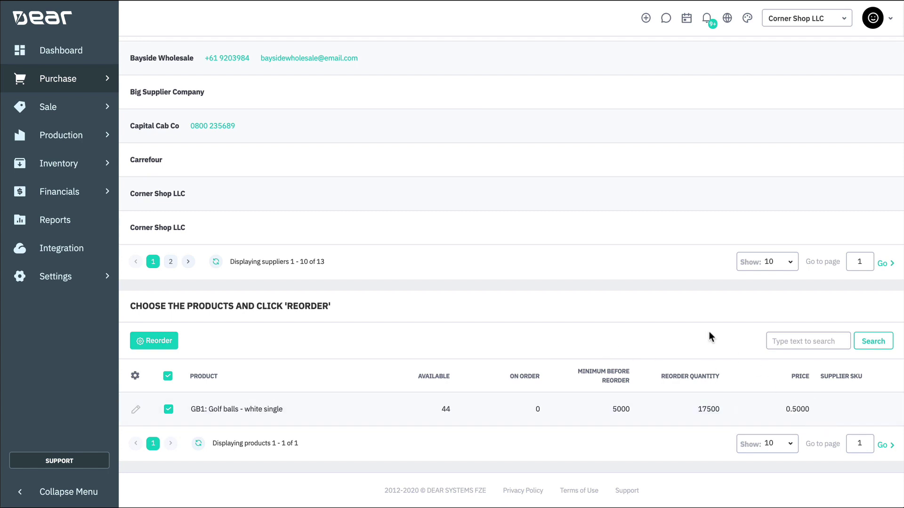
# Reorder the selected golf balls and open the created purchase order with its supplier, accounting and shipping details expanded.
pyautogui.click(159, 342)
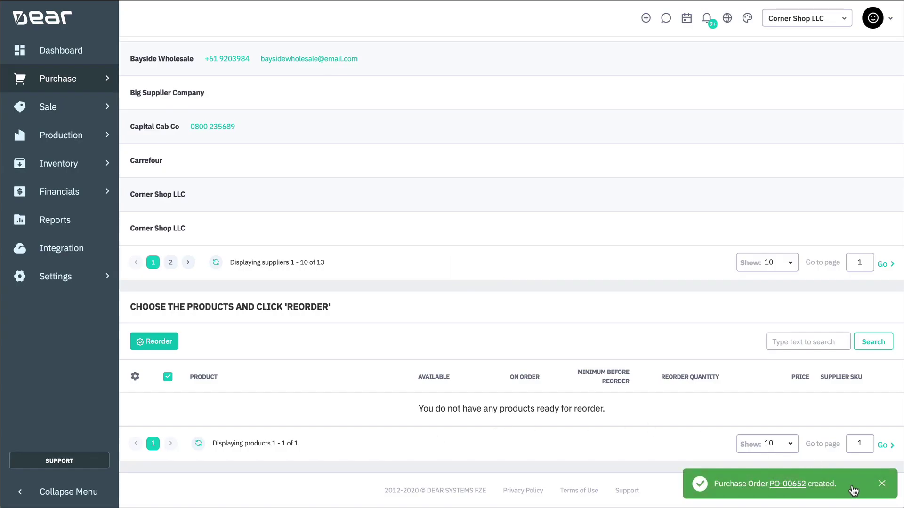
pyautogui.click(796, 485)
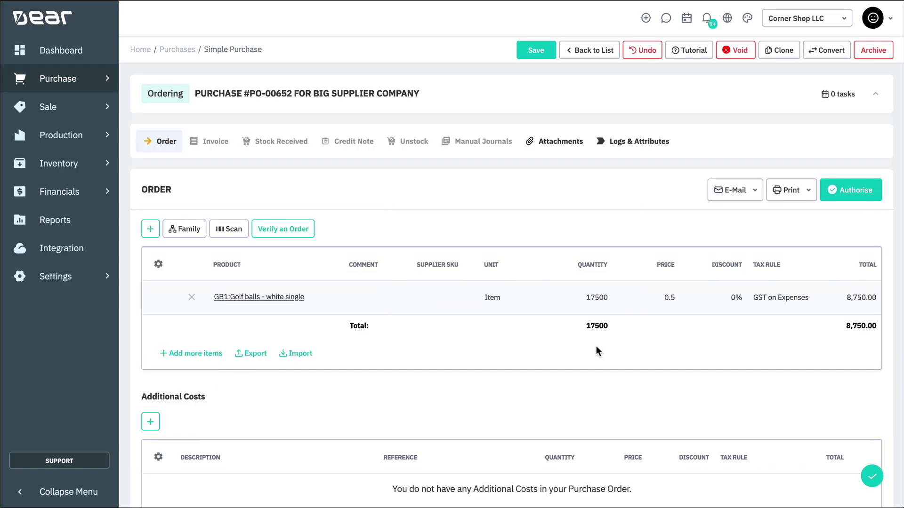
pyautogui.click(875, 96)
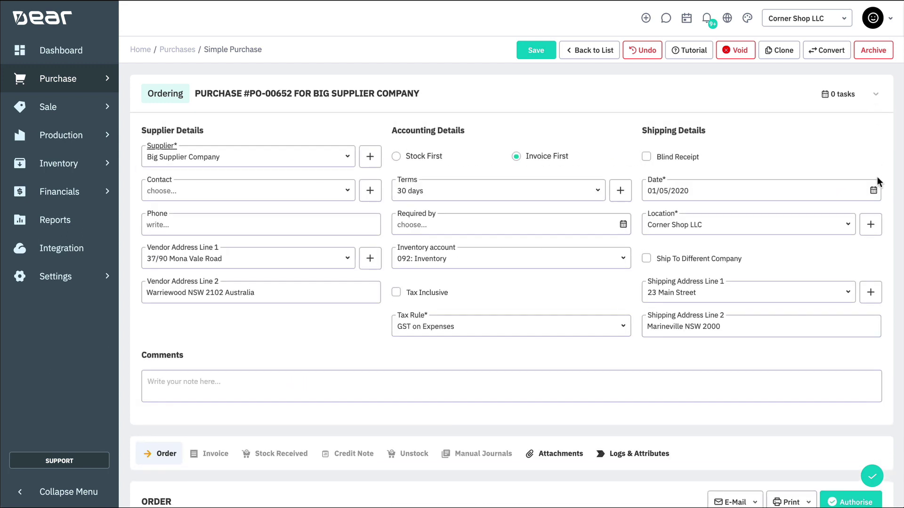
# Authorise the golf balls purchase order for Big Supplier Company.
pyautogui.scroll(-4, 882, 232)
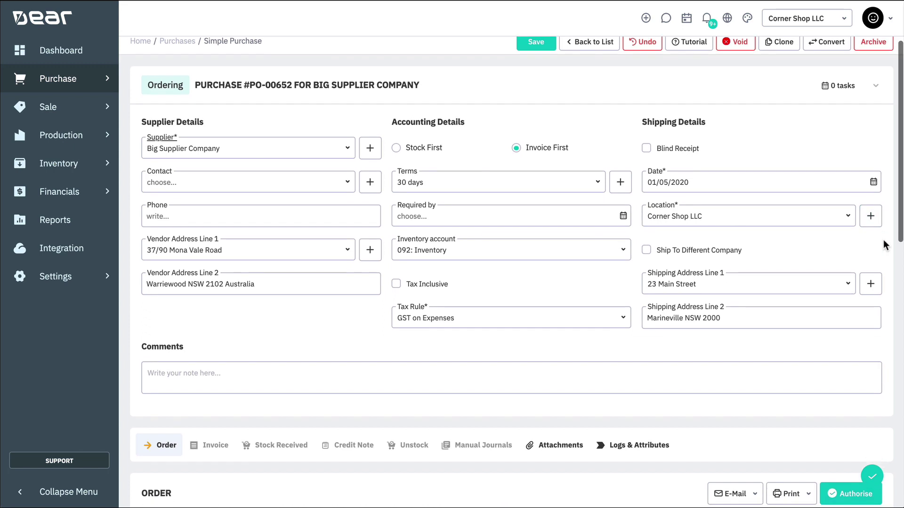
pyautogui.scroll(-2, 880, 229)
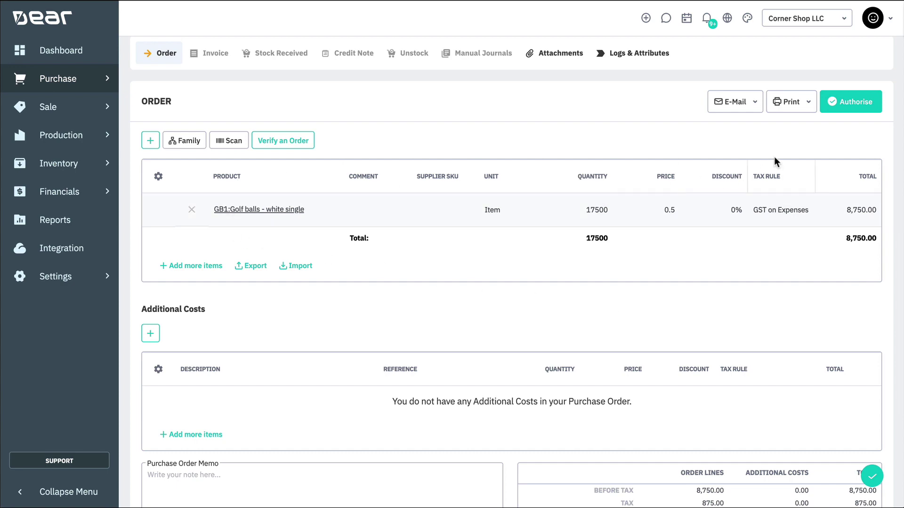
pyautogui.click(844, 111)
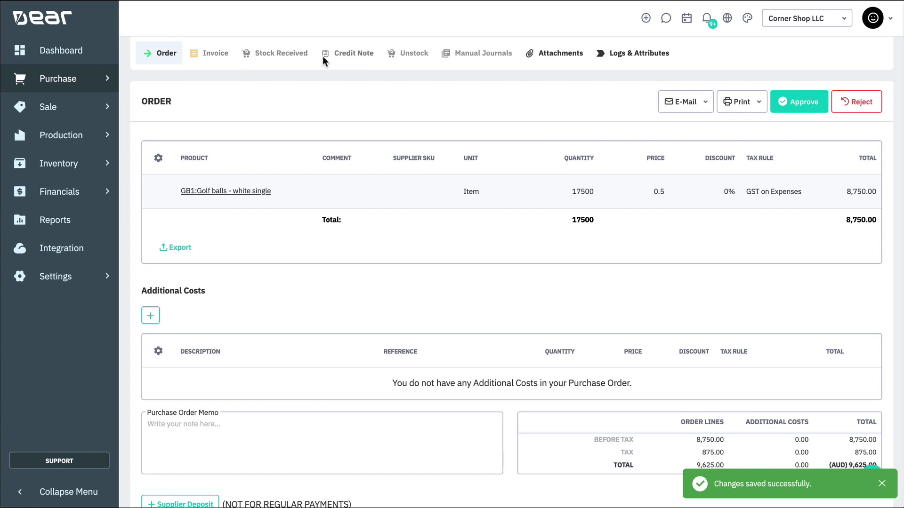
pyautogui.click(323, 54)
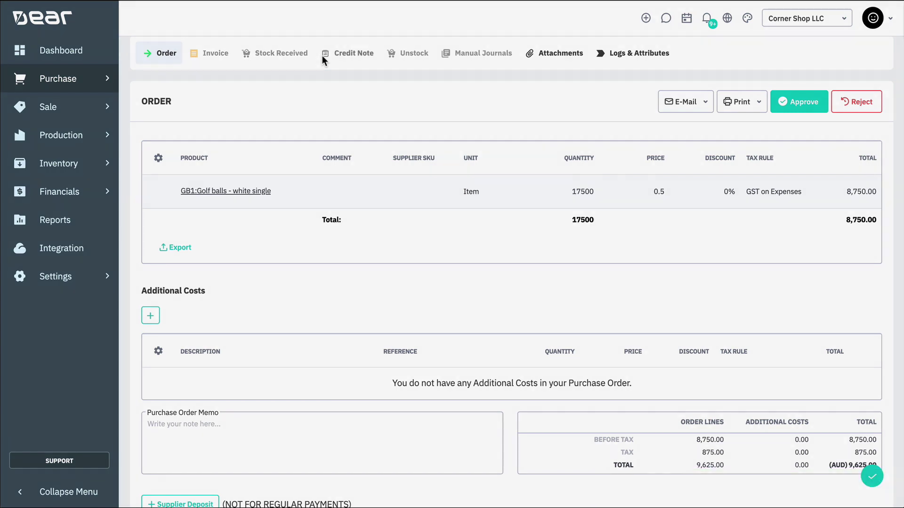